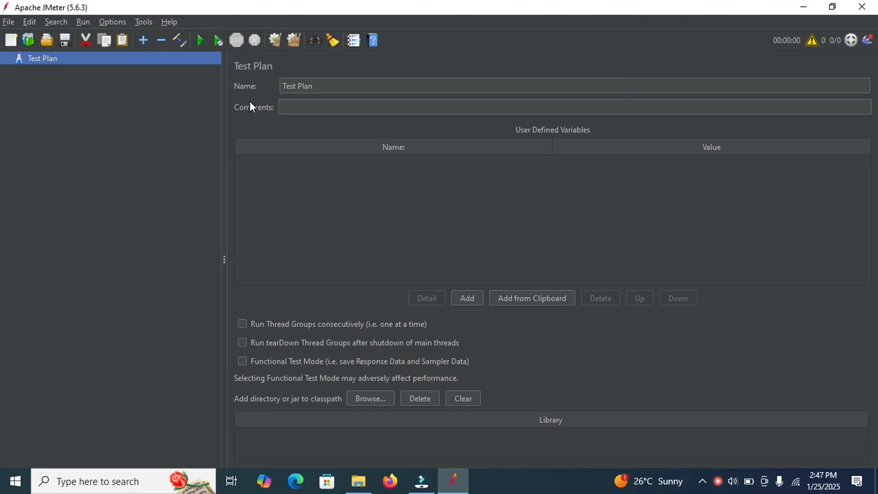
Examine the list of available templates and the overview of the BeanShell Sampler template
{"action": "left_click", "coordinate": [31, 41]}
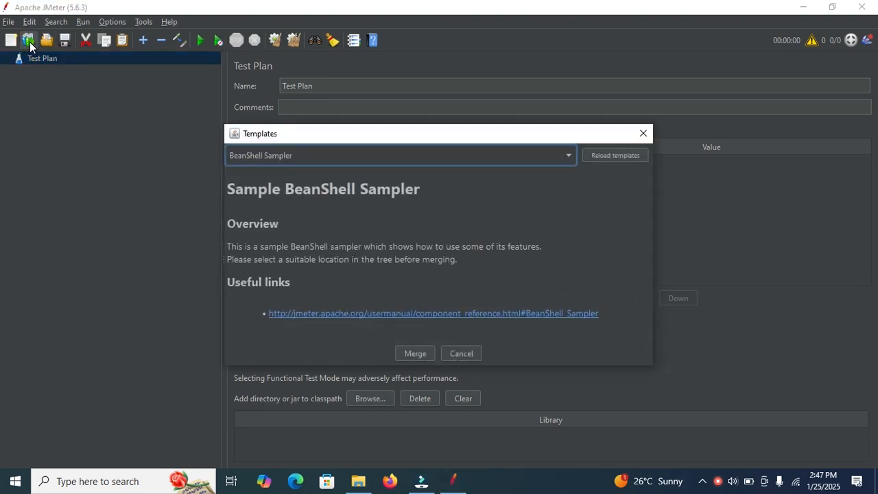
{"action": "left_click", "coordinate": [381, 156]}
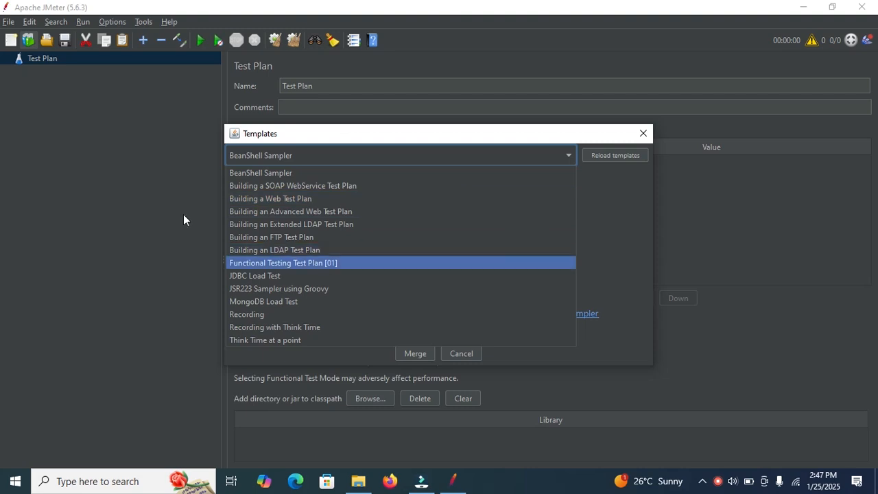
{"action": "left_click", "coordinate": [623, 197]}
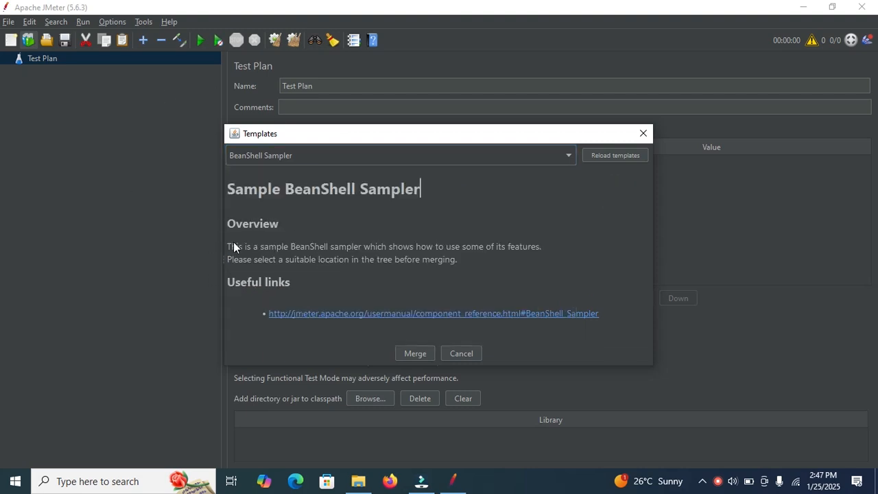
{"action": "left_click_drag", "start_coordinate": [230, 244], "coordinate": [518, 250]}
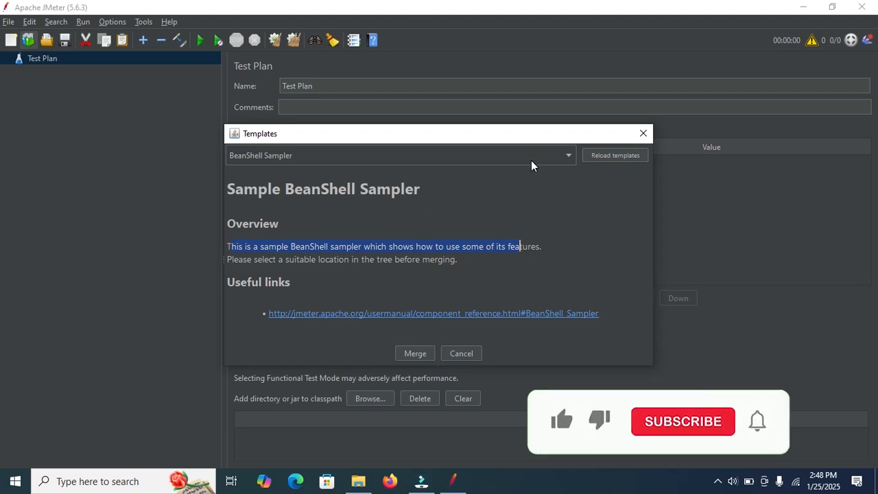
{"action": "left_click", "coordinate": [643, 133]}
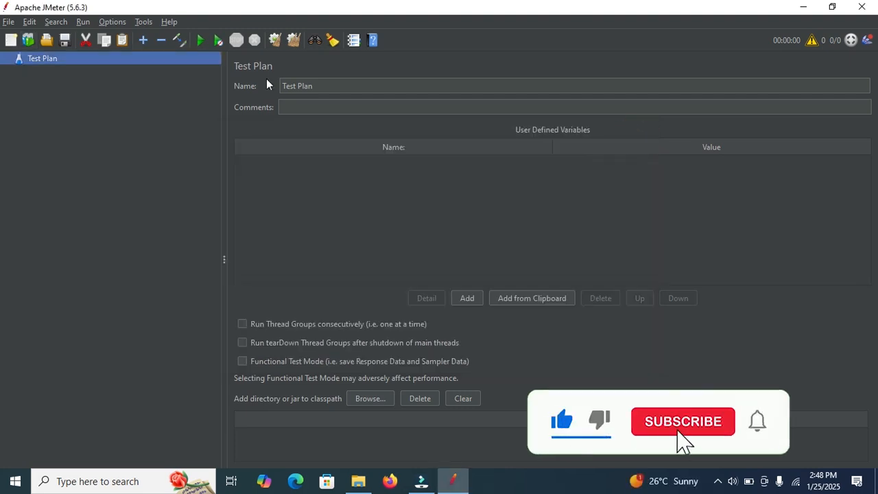
Create a new test plan from the Functional Testing Test Plan [01] template
{"action": "left_click", "coordinate": [7, 23]}
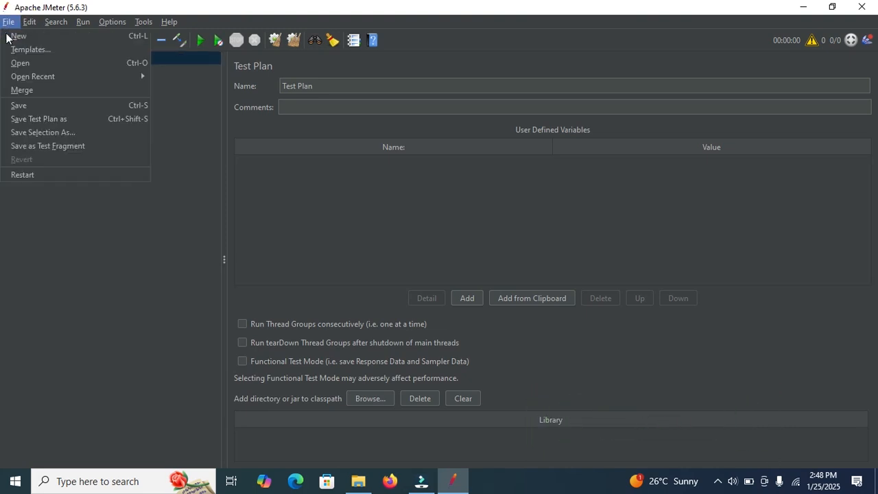
{"action": "mouse_move", "coordinate": [13, 80]}
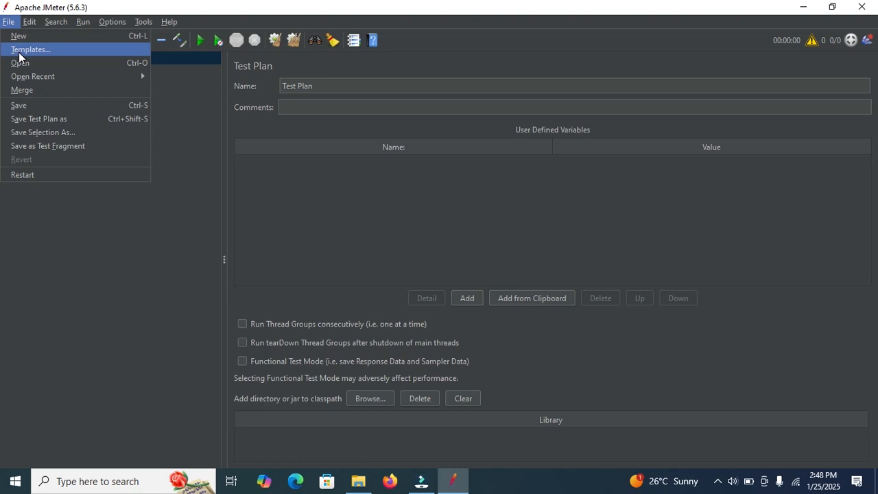
{"action": "left_click", "coordinate": [21, 51]}
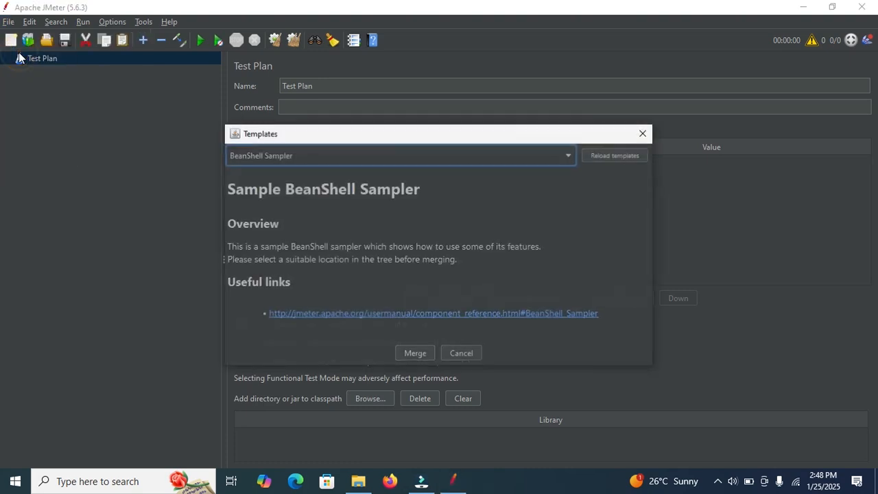
{"action": "left_click", "coordinate": [394, 157]}
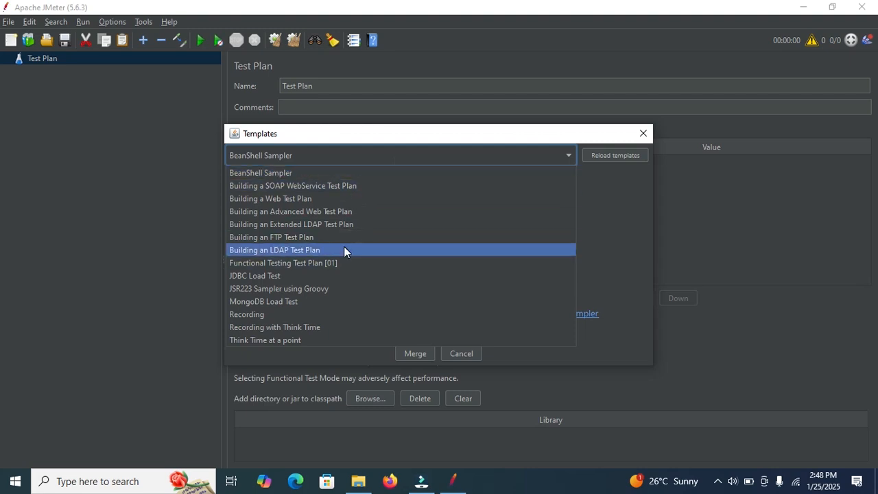
{"action": "left_click", "coordinate": [300, 263]}
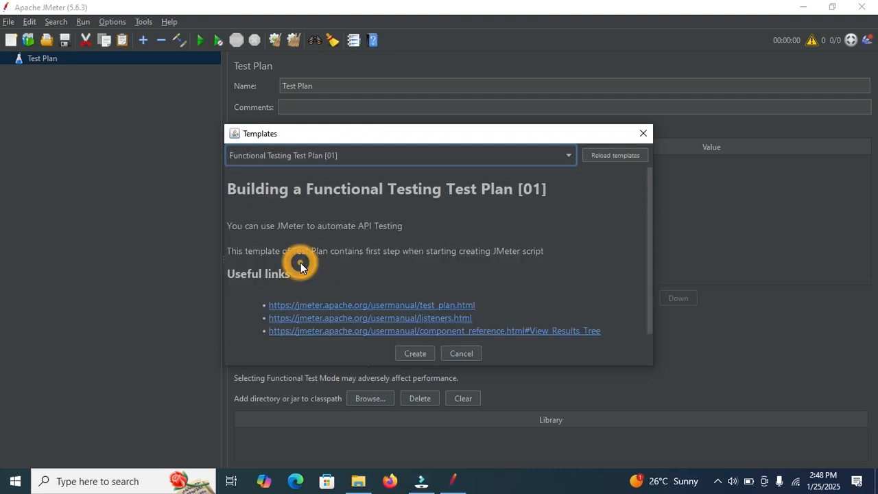
{"action": "left_click", "coordinate": [412, 353]}
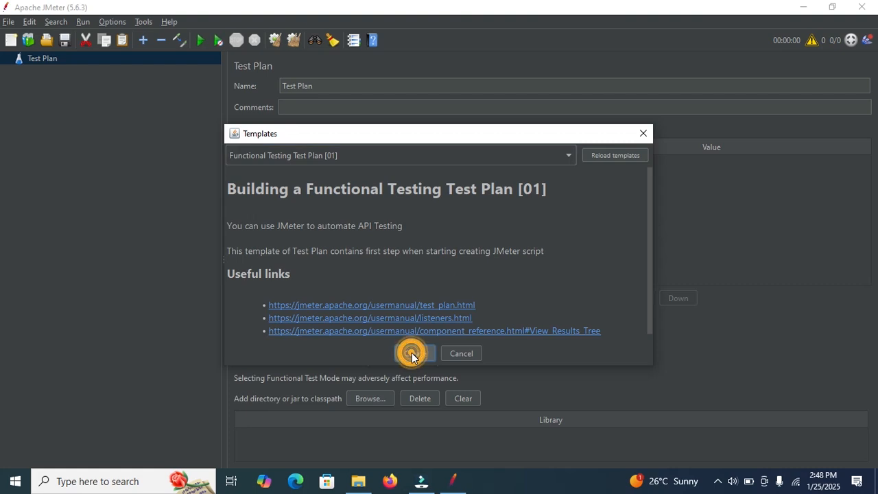
{"action": "left_click", "coordinate": [411, 352]}
Merge the BeanShell Sampler template into the Thread Group and display the added sampler's settings
{"action": "left_click", "coordinate": [15, 71]}
{"action": "left_click", "coordinate": [16, 71]}
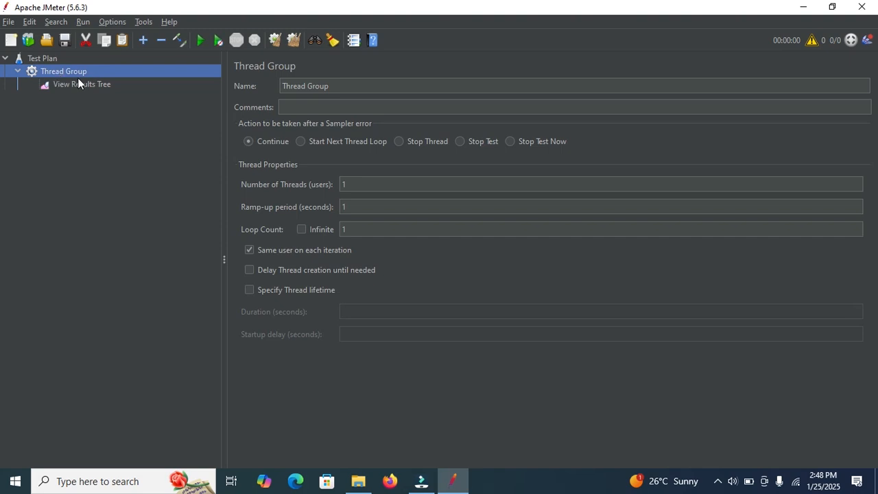
{"action": "left_click", "coordinate": [55, 75]}
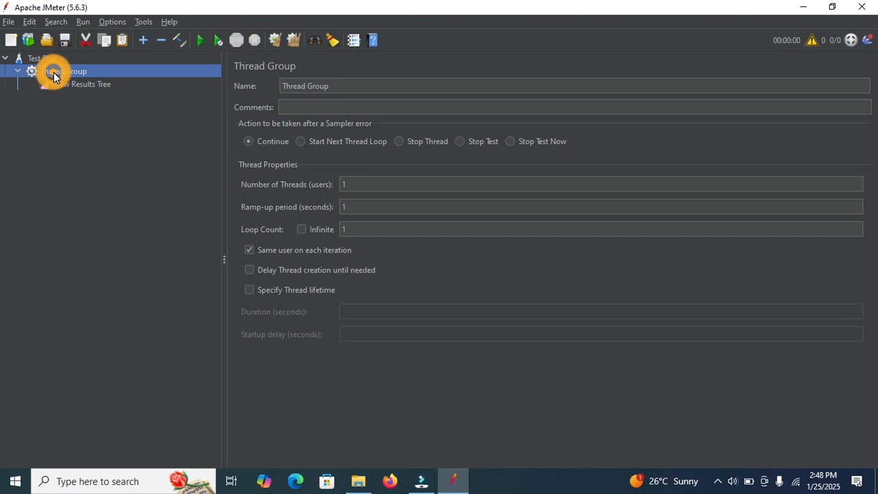
{"action": "left_click", "coordinate": [27, 38]}
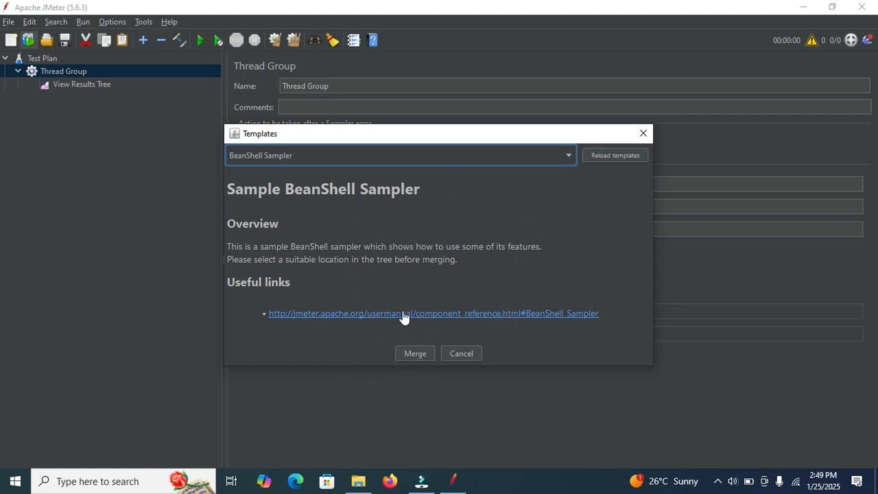
{"action": "left_click", "coordinate": [414, 354]}
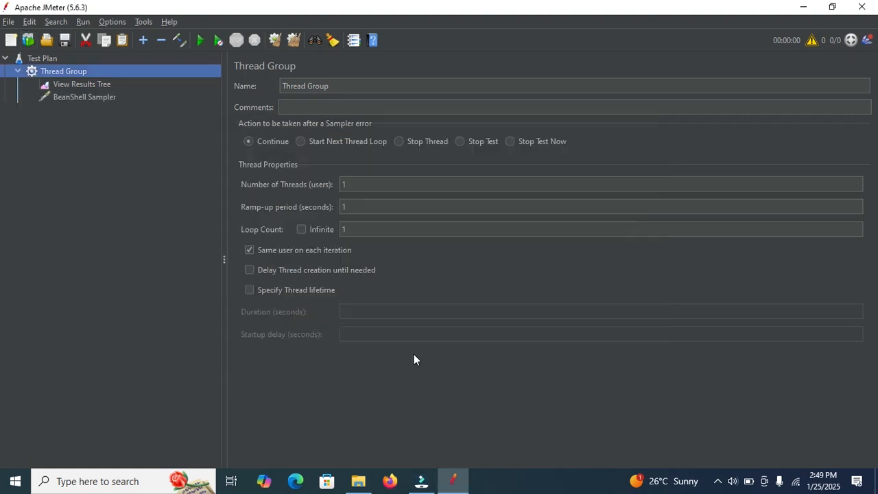
{"action": "left_click", "coordinate": [90, 100]}
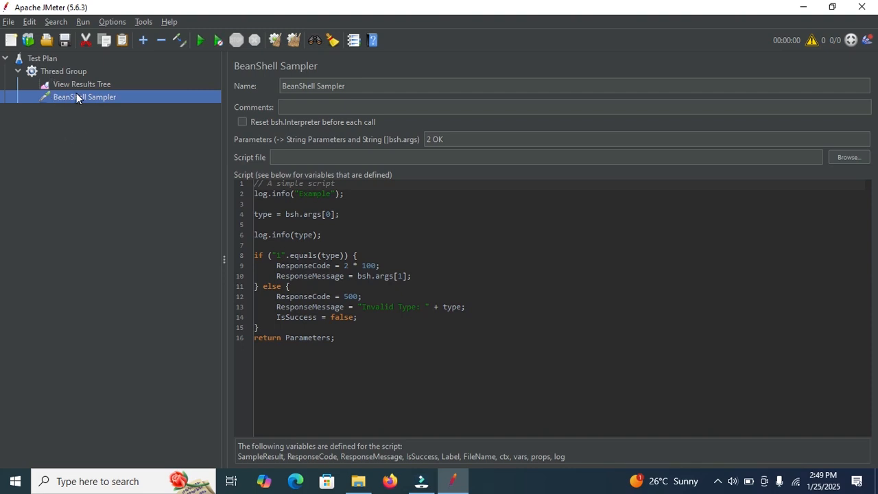
Save the test plan as TestPlan.jmx in JMeter's bin folder
{"action": "left_click", "coordinate": [8, 23]}
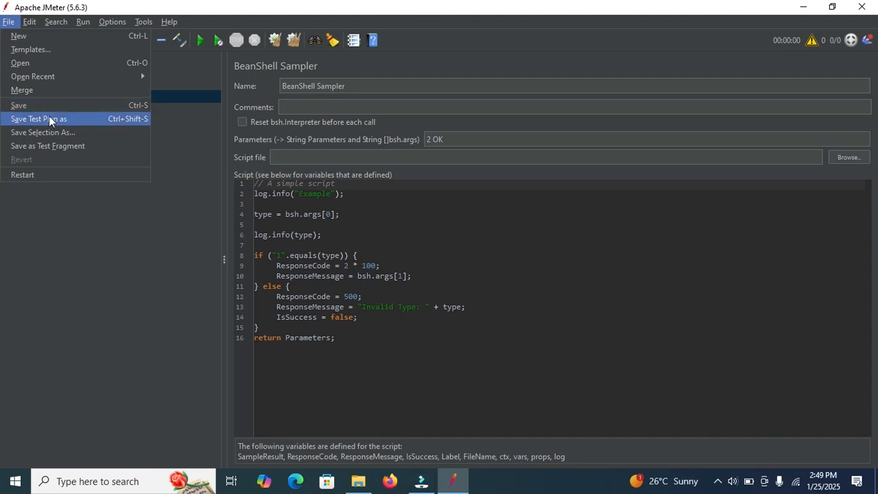
{"action": "left_click", "coordinate": [34, 108]}
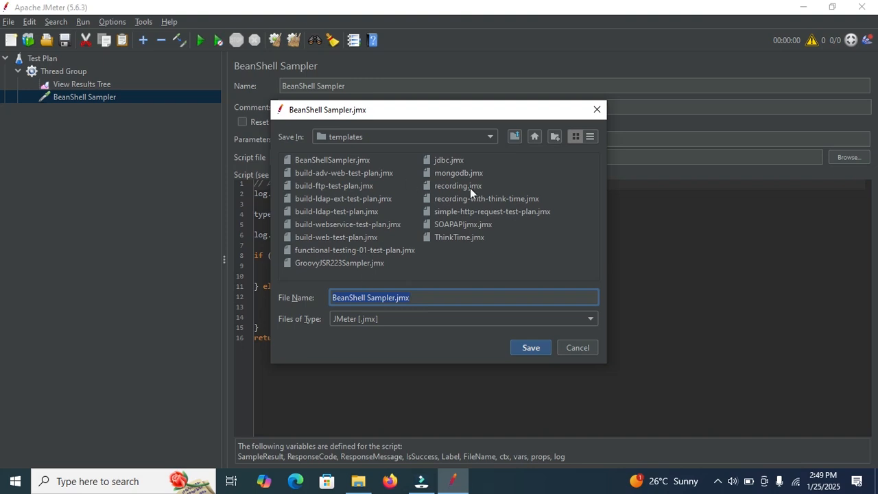
{"action": "left_click", "coordinate": [395, 296]}
{"action": "left_click_drag", "start_coordinate": [395, 296], "coordinate": [323, 293]}
{"action": "left_click", "coordinate": [490, 139]}
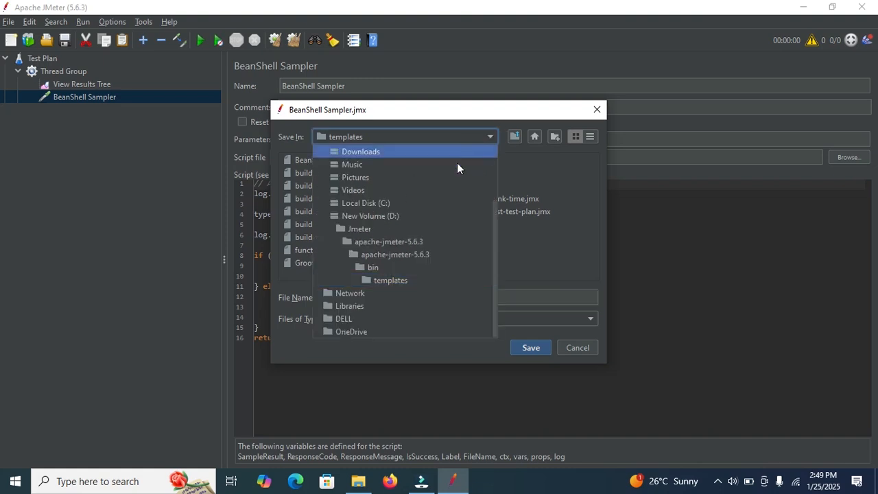
{"action": "left_click", "coordinate": [387, 266]}
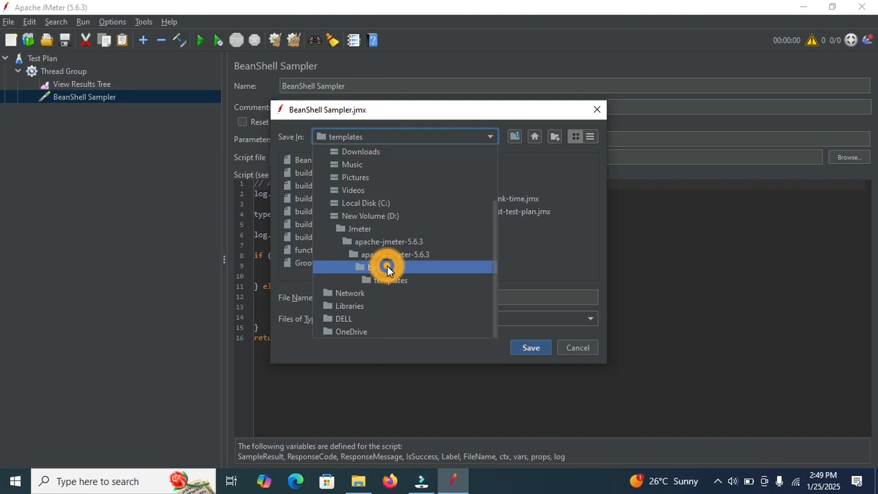
{"action": "left_click_drag", "start_coordinate": [391, 297], "coordinate": [324, 299]}
{"action": "type", "text": "TestPl"}
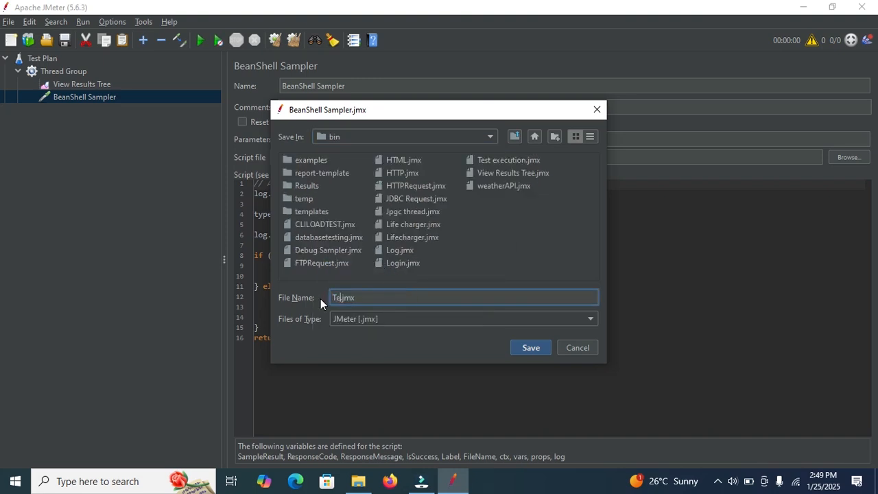
{"action": "type", "text": "an"}
{"action": "left_click", "coordinate": [529, 347]}
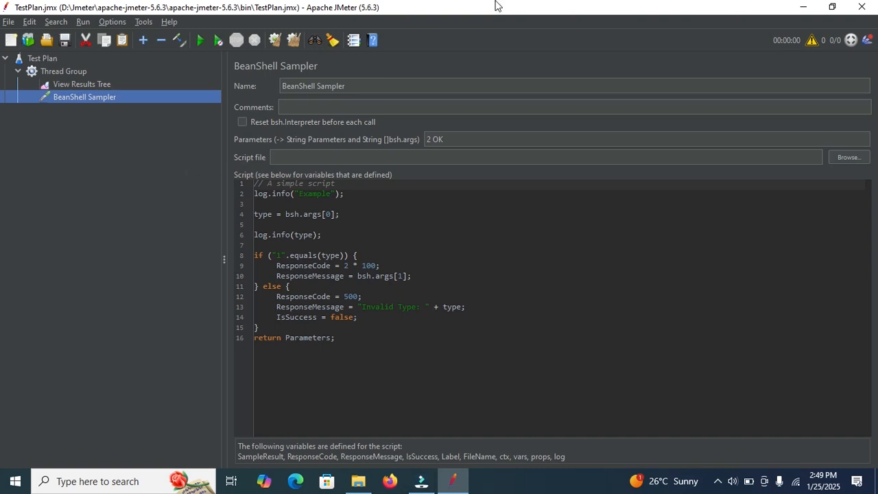
Switch to File Explorer and copy TestPlan.jmx from the bin folder
{"action": "left_click", "coordinate": [804, 7]}
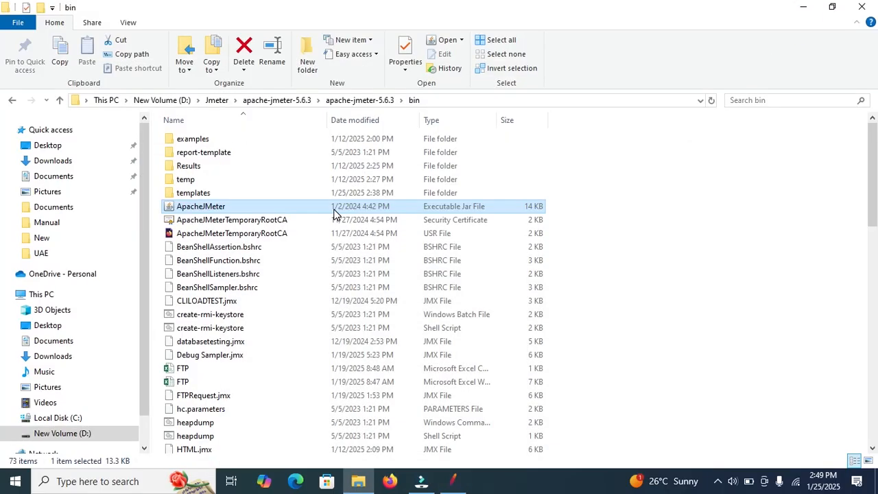
{"action": "left_click", "coordinate": [236, 262]}
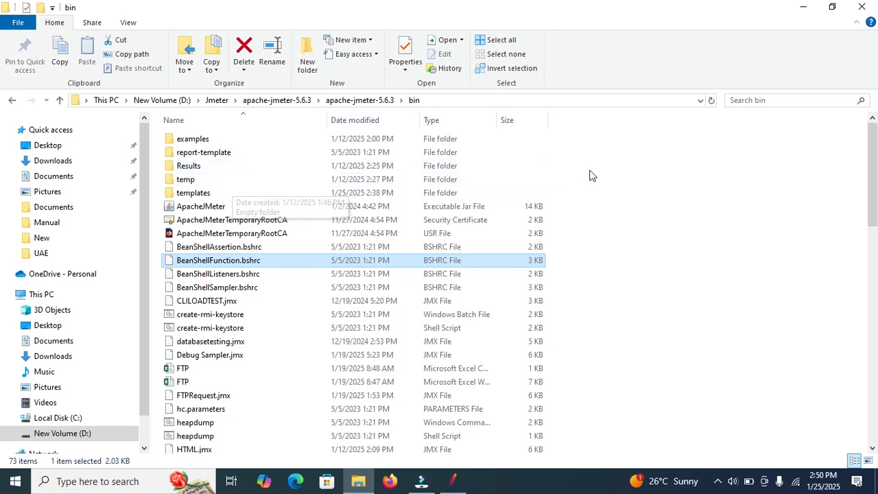
{"action": "left_click", "coordinate": [407, 287]}
{"action": "key", "text": "t"}
{"action": "key", "text": "t"}
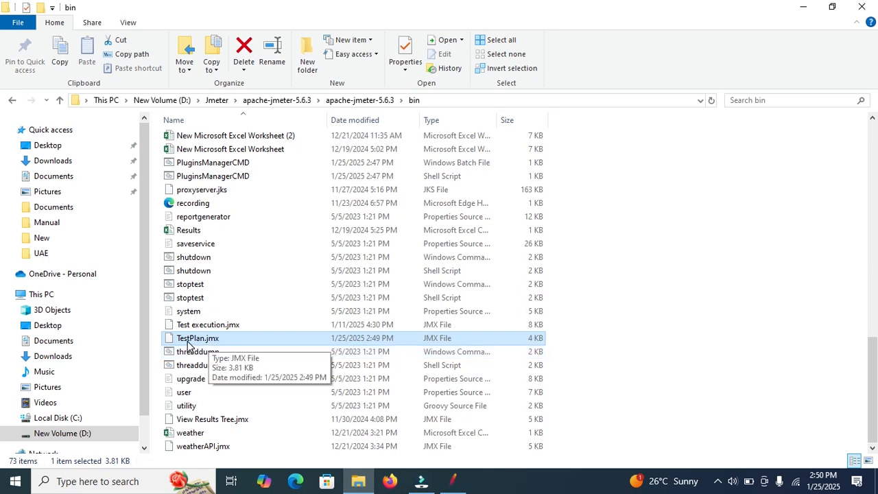
{"action": "right_click", "coordinate": [249, 338]}
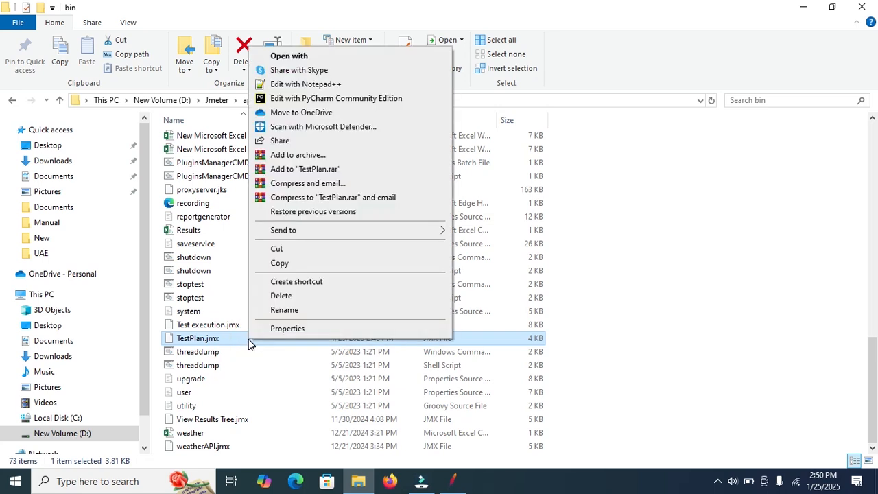
{"action": "left_click", "coordinate": [279, 263]}
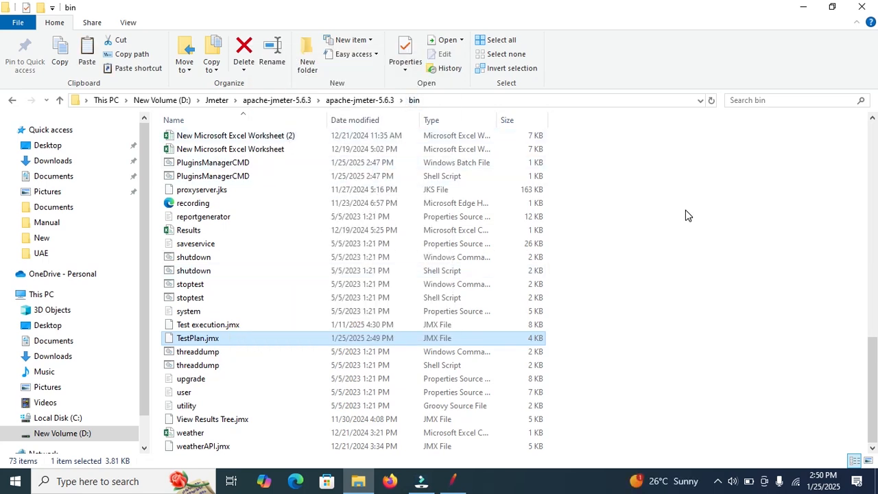
Paste the copied TestPlan.jmx into the templates subfolder of bin
{"action": "left_click_drag", "start_coordinate": [876, 353], "coordinate": [843, 140]}
{"action": "double_click", "coordinate": [192, 194]}
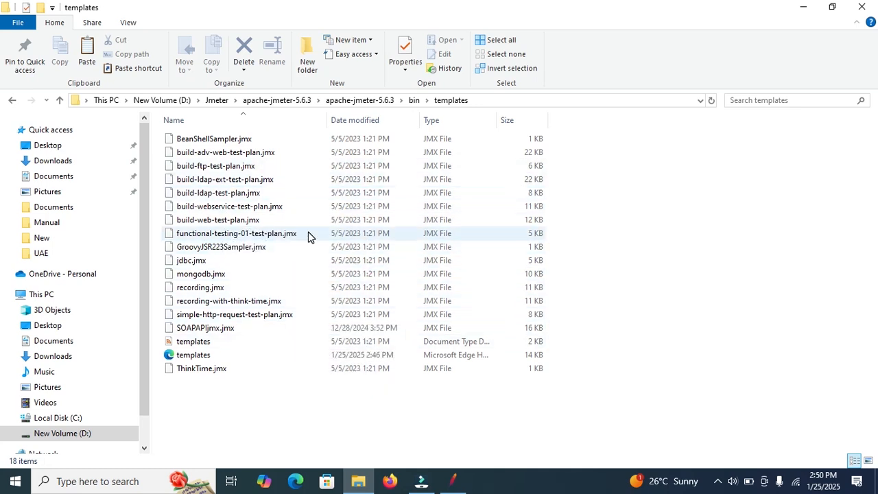
{"action": "right_click", "coordinate": [317, 379]}
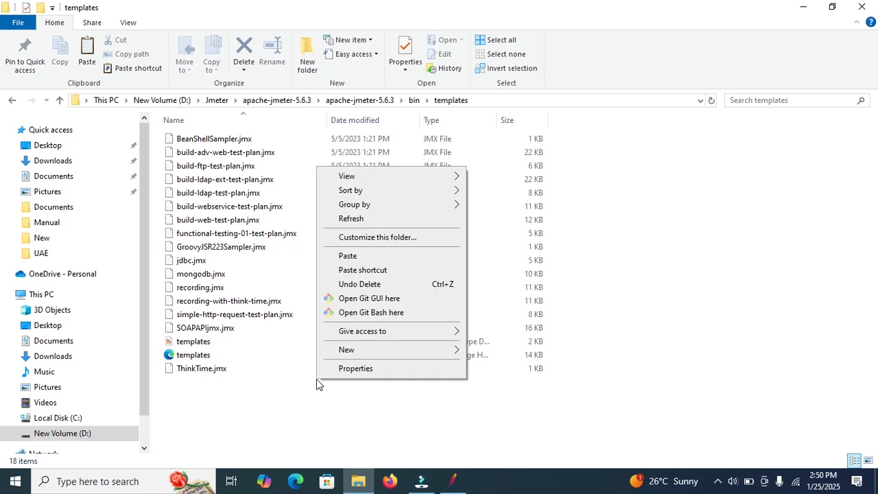
{"action": "left_click", "coordinate": [347, 256]}
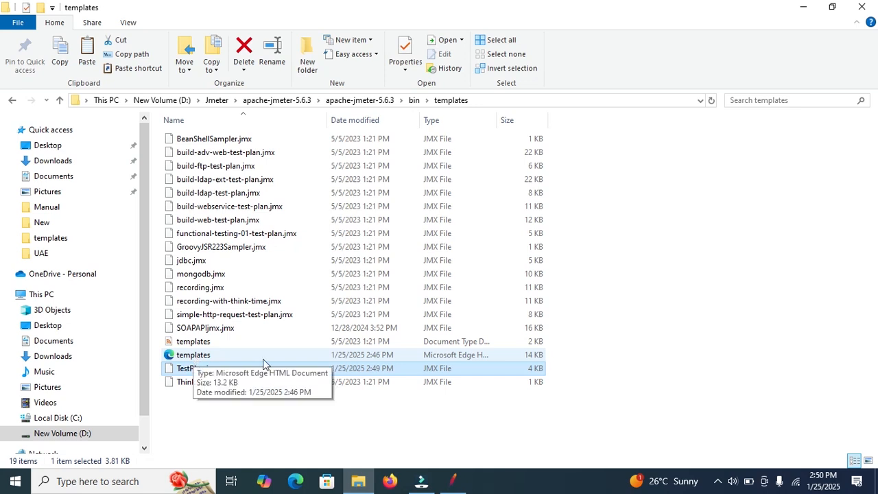
Open the templates XML file from the templates folder for editing in Notepad++
{"action": "left_click", "coordinate": [198, 356]}
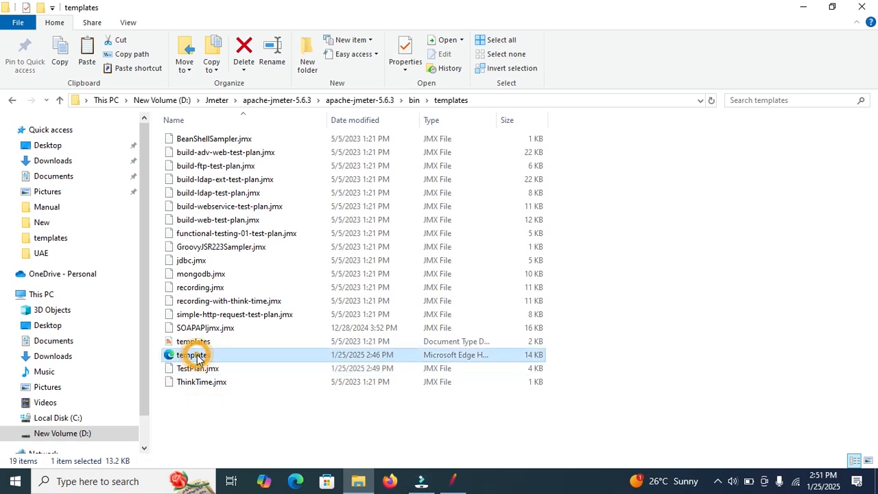
{"action": "right_click", "coordinate": [199, 357]}
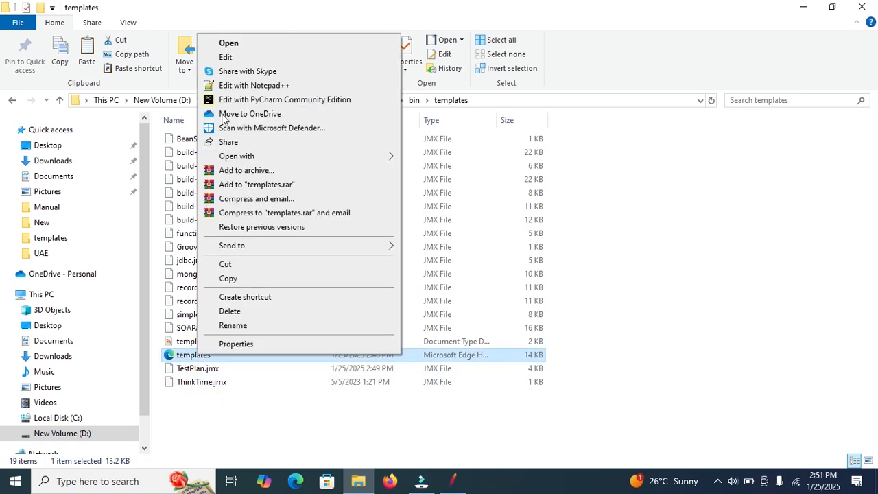
{"action": "left_click", "coordinate": [273, 89]}
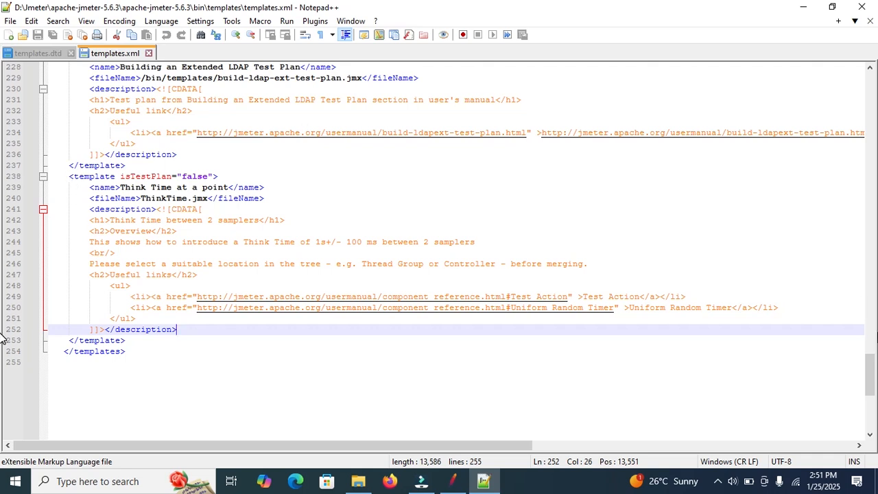
Duplicate the "Think Time at a point" template block directly below the original, before the closing templates tag
{"action": "mouse_move", "coordinate": [869, 374]}
{"action": "left_mouse_down"}
{"action": "mouse_move", "coordinate": [874, 331]}
{"action": "mouse_move", "coordinate": [872, 385]}
{"action": "left_mouse_up"}
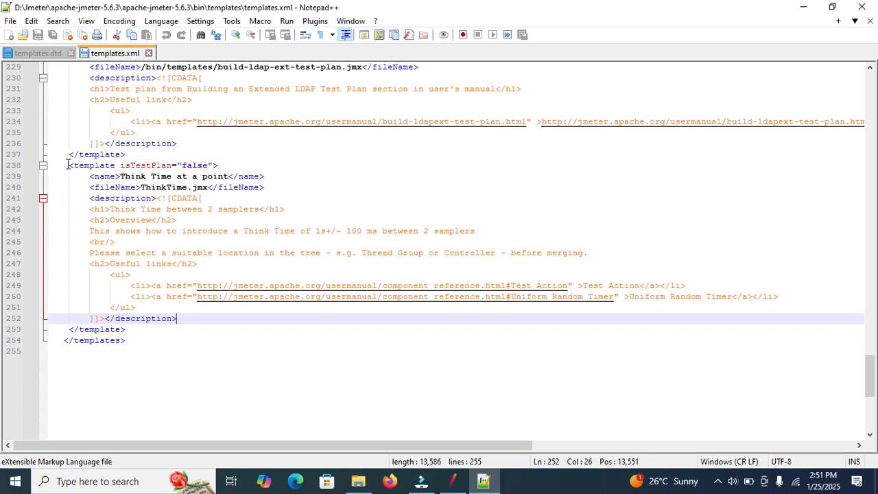
{"action": "left_click_drag", "start_coordinate": [69, 165], "coordinate": [157, 327]}
{"action": "left_click", "coordinate": [153, 327]}
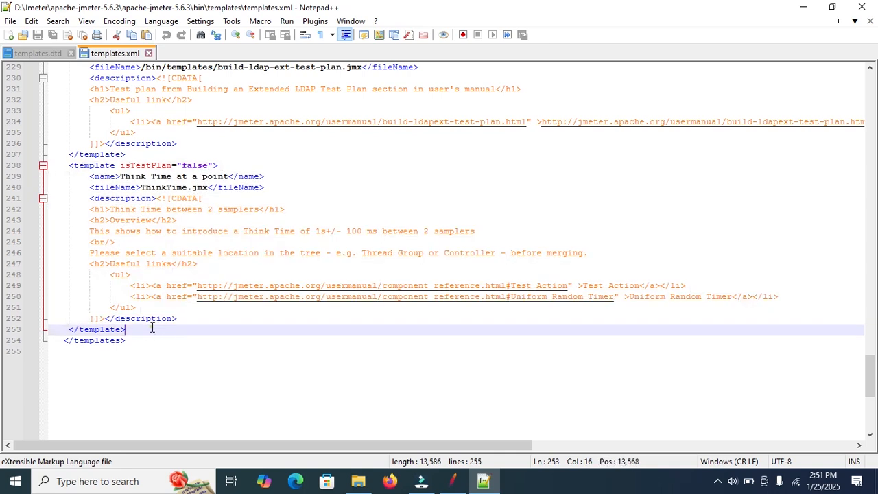
{"action": "key", "text": "Return"}
{"action": "key", "text": "ctrl+v"}
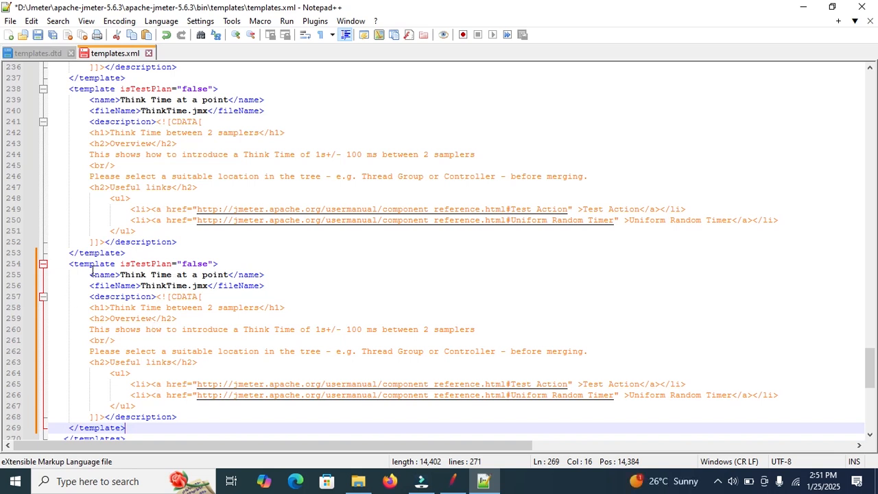
Change the name of the duplicated template entry in templates.xml to "TestPlan templates"
{"action": "left_click_drag", "start_coordinate": [120, 263], "coordinate": [165, 269]}
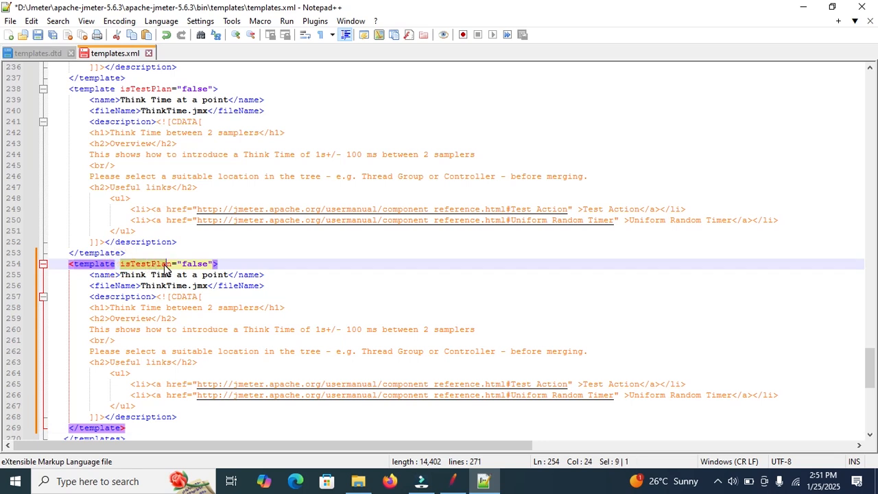
{"action": "left_click", "coordinate": [121, 275]}
{"action": "left_click_drag", "start_coordinate": [121, 274], "coordinate": [231, 277]}
{"action": "type", "text": "Test"}
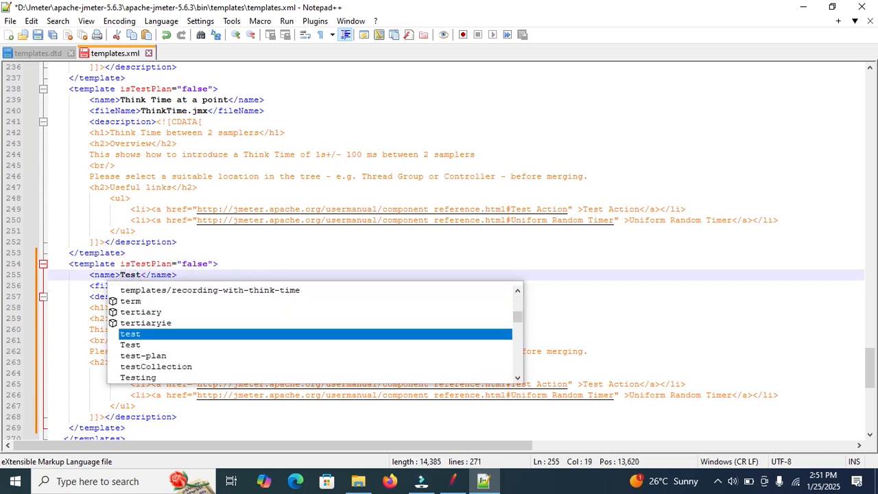
{"action": "type", "text": "Plan"}
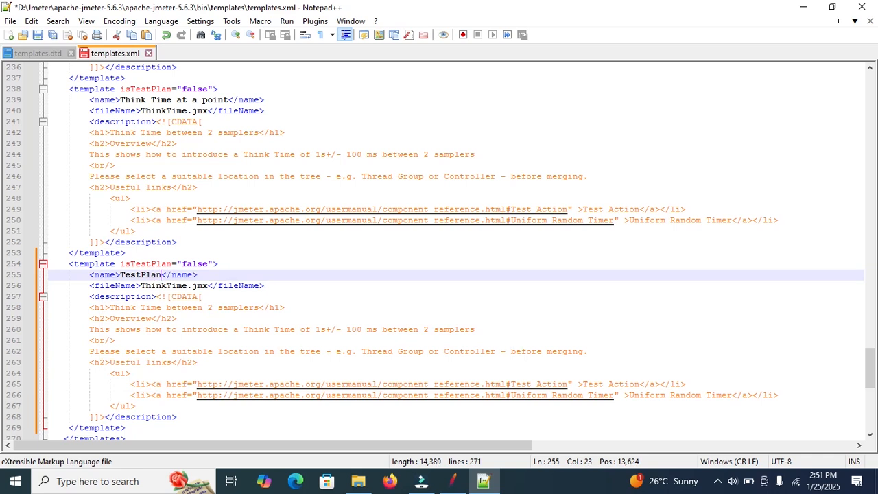
{"action": "type", "text": " template"}
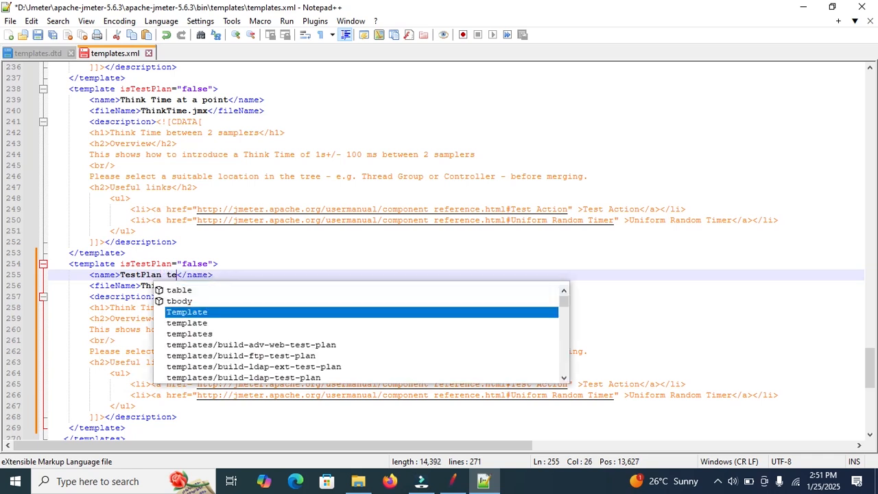
{"action": "type", "text": "s"}
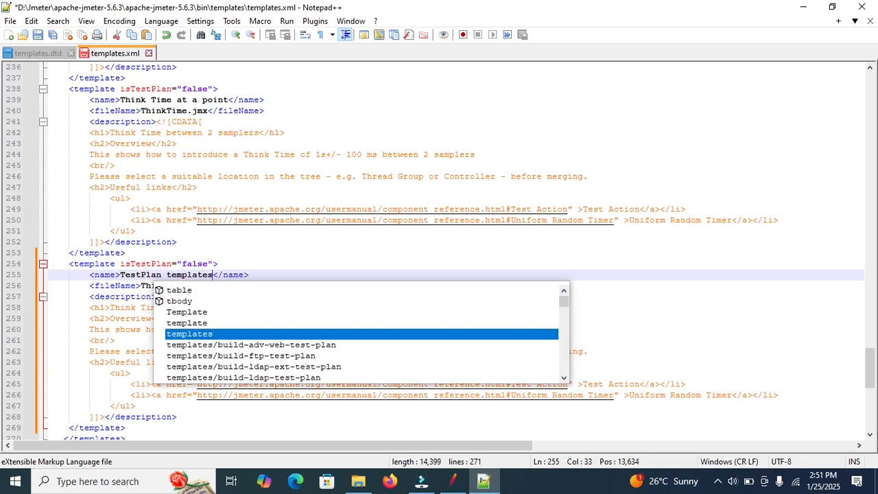
{"action": "left_click", "coordinate": [277, 254]}
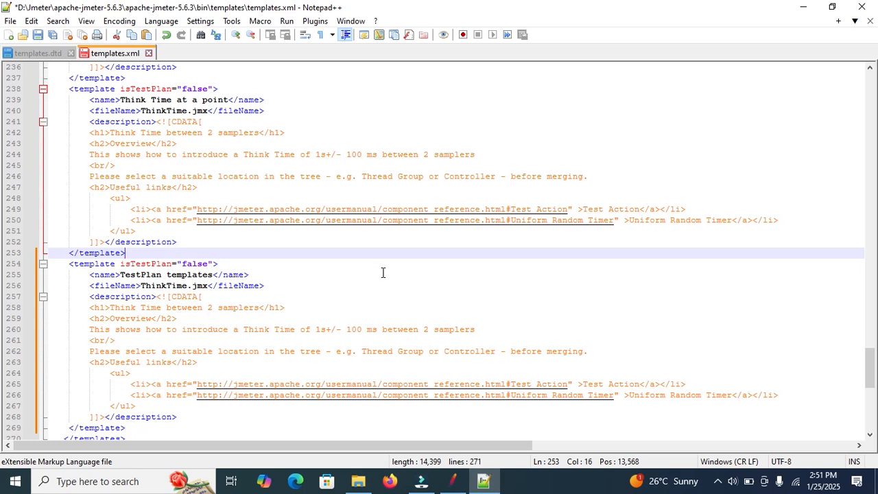
Check the test plan's file name in the templates folder and set the duplicated entry's fileName to TestPlan.jmx
{"action": "left_click", "coordinate": [359, 479]}
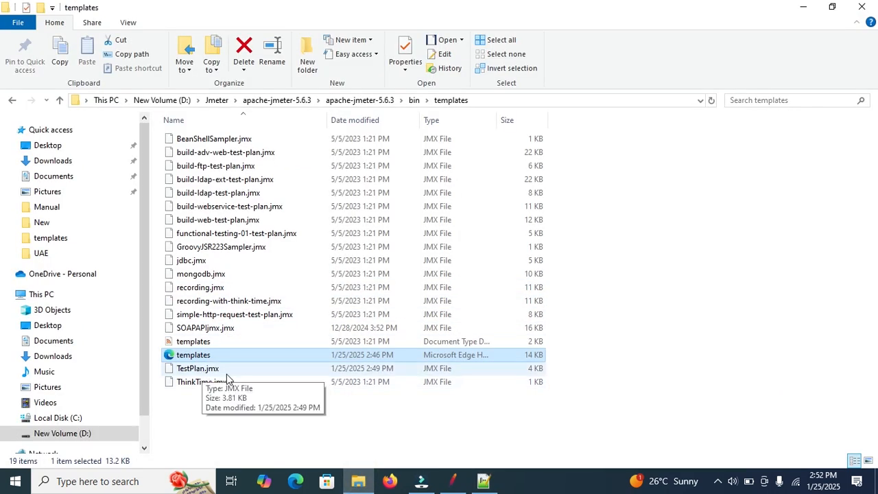
{"action": "left_click", "coordinate": [801, 7]}
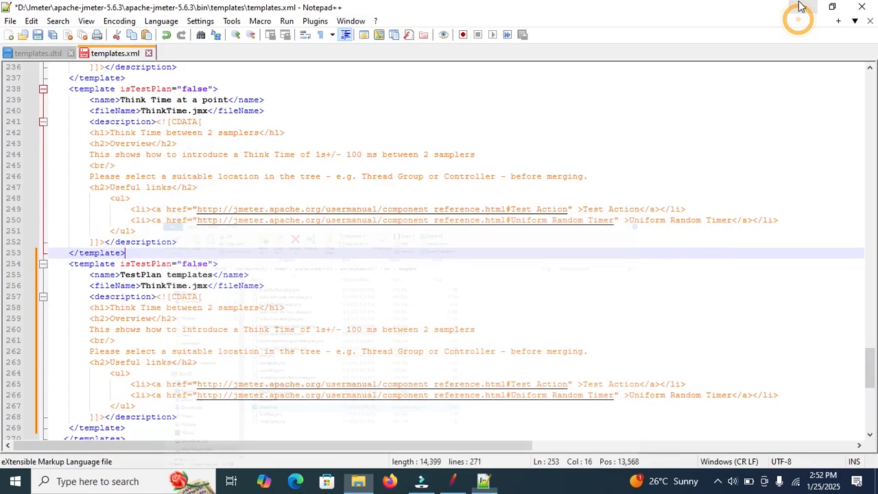
{"action": "left_click", "coordinate": [187, 285]}
{"action": "key", "text": "BackSpace"}
{"action": "key", "text": "BackSpace"}
{"action": "key", "text": "BackSpace"}
{"action": "key", "text": "BackSpace"}
{"action": "key", "text": "BackSpace"}
{"action": "key", "text": "BackSpace"}
{"action": "key", "text": "BackSpace"}
{"action": "key", "text": "BackSpace"}
{"action": "key", "text": "BackSpace"}
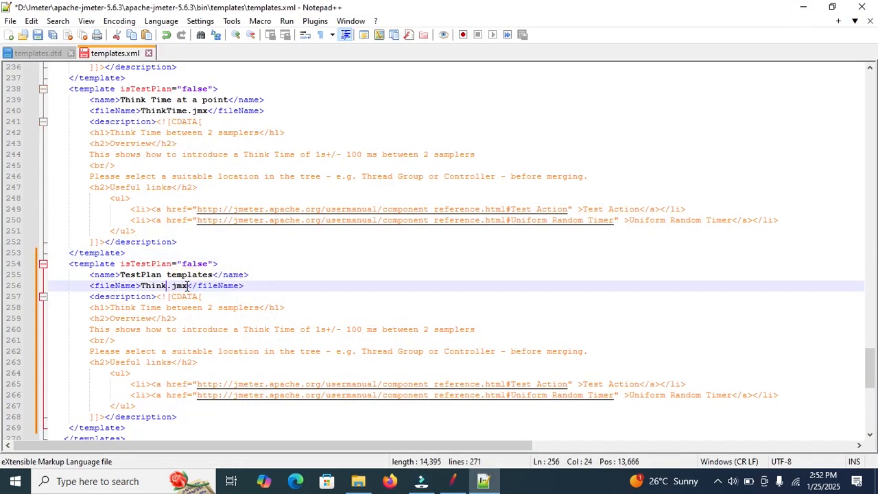
{"action": "type", "text": "Test"}
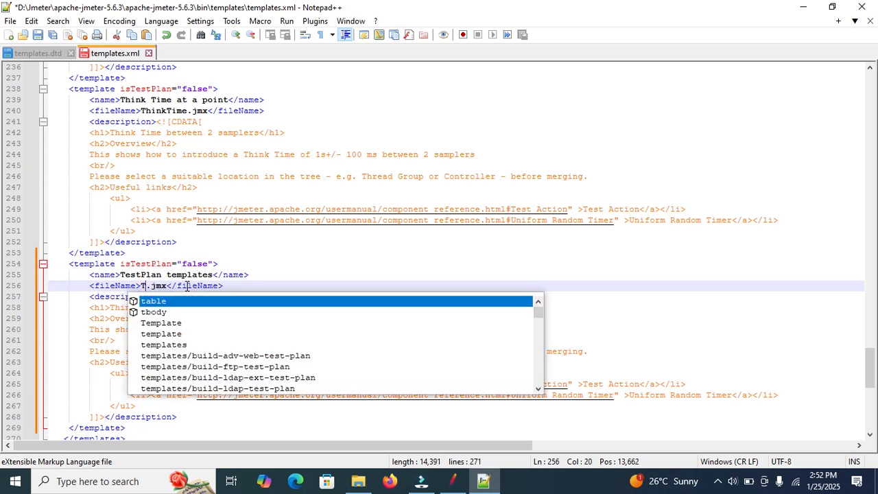
{"action": "type", "text": "Plan"}
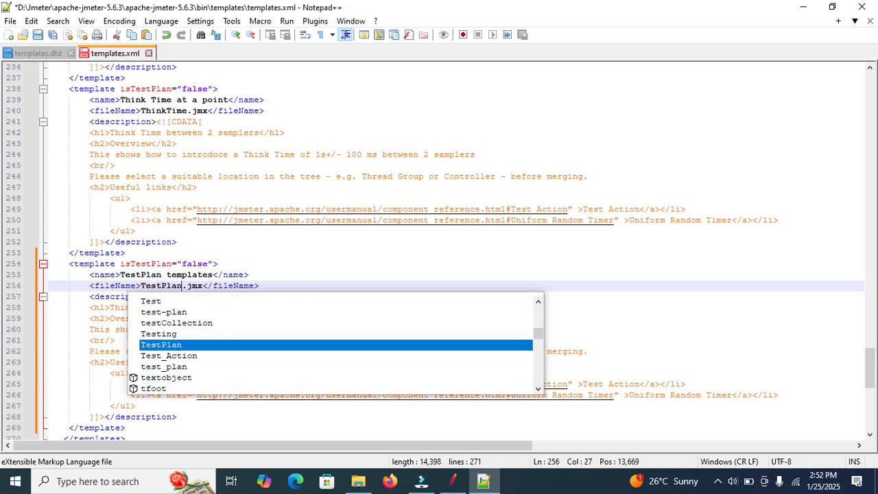
{"action": "left_click", "coordinate": [242, 265]}
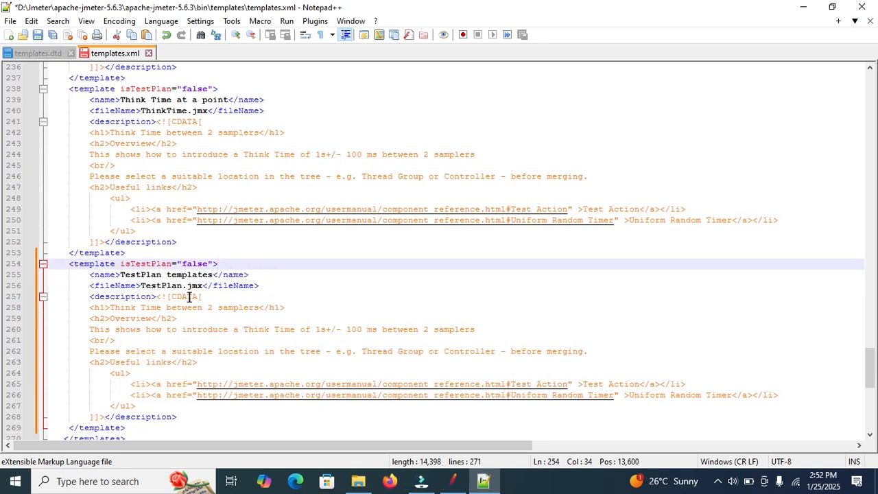
Compare the new entry's file name with the templates folder, save templates.xml and close Notepad++
{"action": "left_click", "coordinate": [358, 481]}
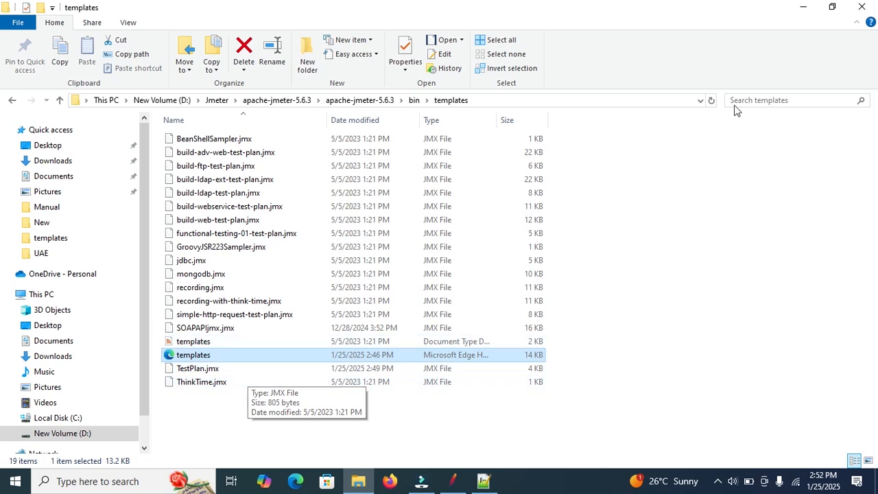
{"action": "left_click", "coordinate": [802, 6]}
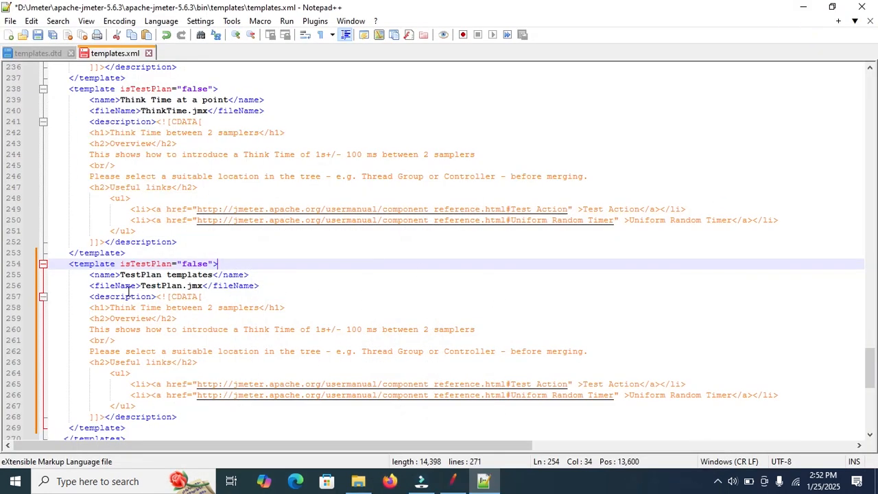
{"action": "left_click_drag", "start_coordinate": [141, 286], "coordinate": [204, 285]}
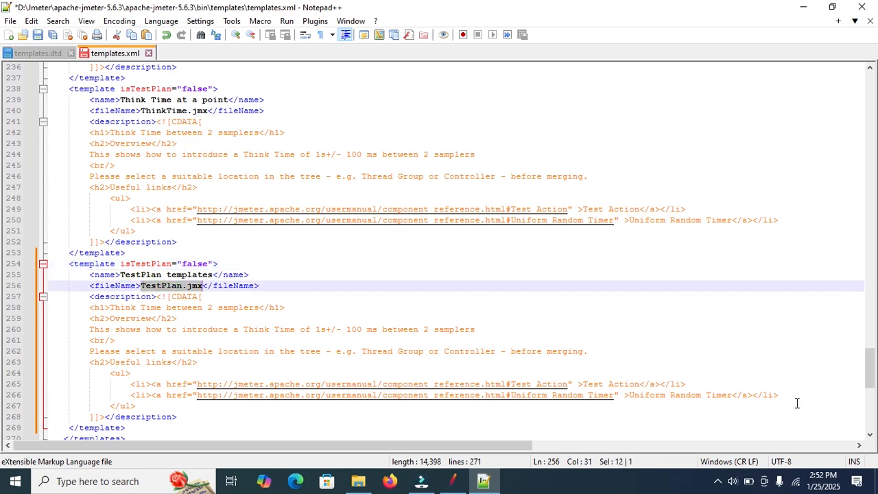
{"action": "scroll", "coordinate": [867, 367], "scroll_direction": "down", "scroll_amount": 5}
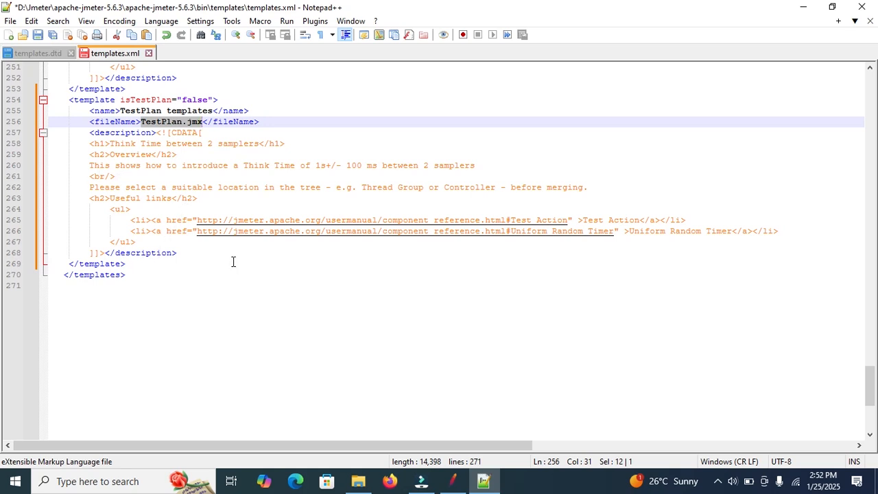
{"action": "left_click_drag", "start_coordinate": [90, 199], "coordinate": [188, 245]}
{"action": "left_click", "coordinate": [417, 143]}
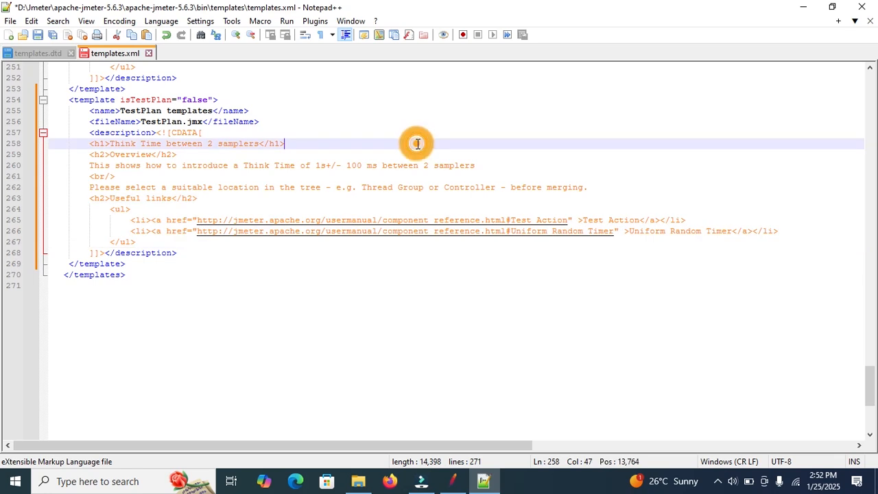
{"action": "key", "text": "ctrl+s"}
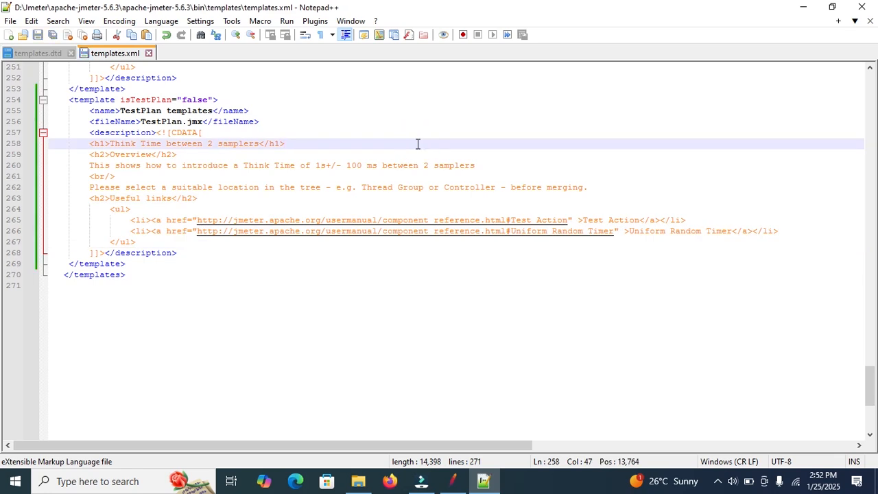
{"action": "left_click", "coordinate": [861, 7]}
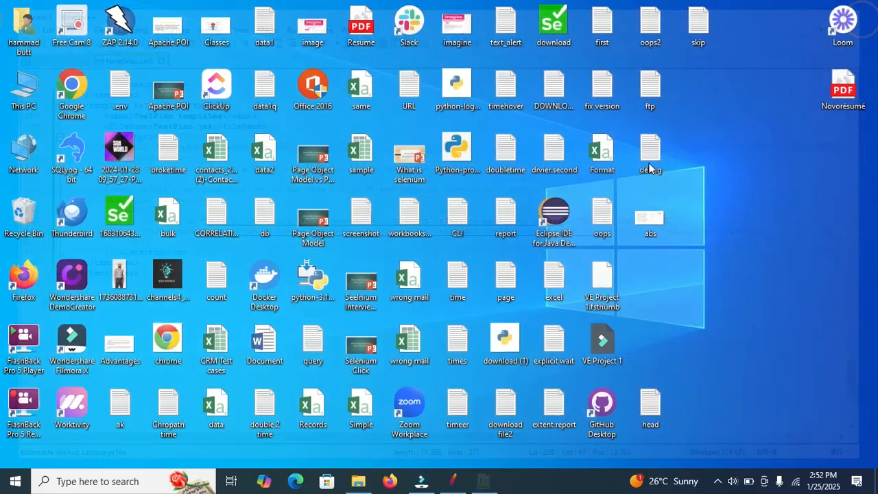
Switch to JMeter, restart it and maximize its reopened window
{"action": "left_click", "coordinate": [452, 480]}
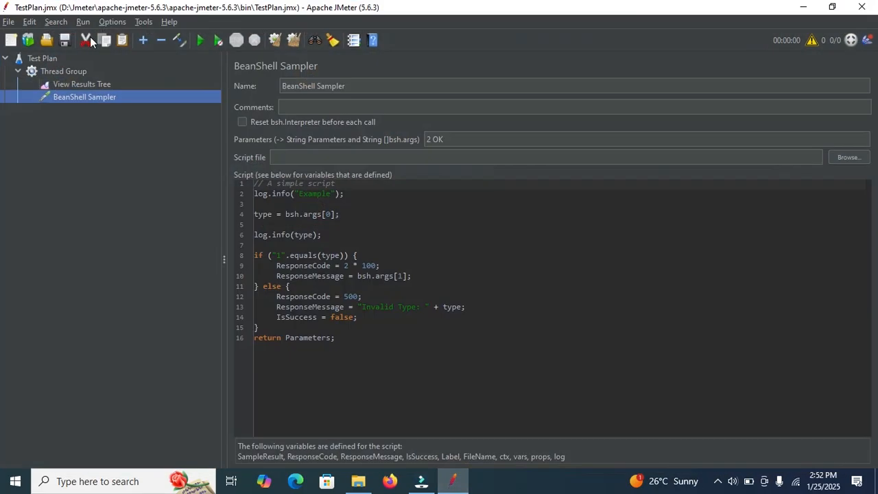
{"action": "left_click", "coordinate": [9, 21]}
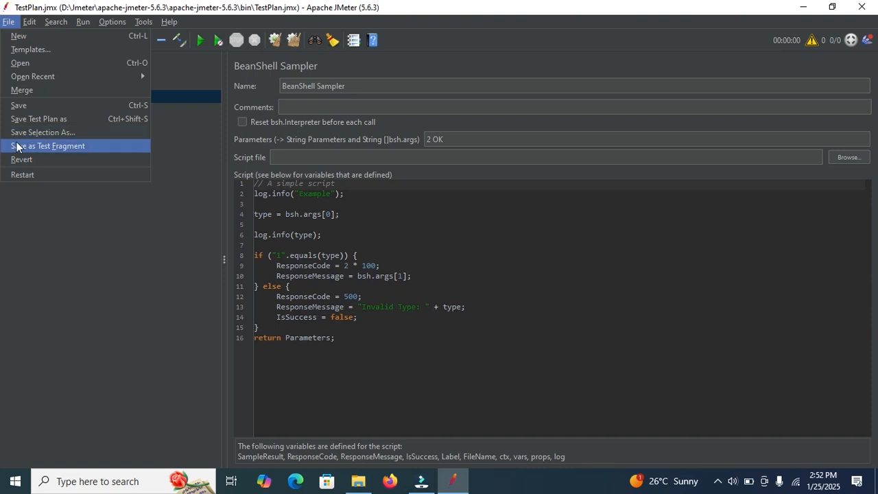
{"action": "left_click", "coordinate": [23, 175]}
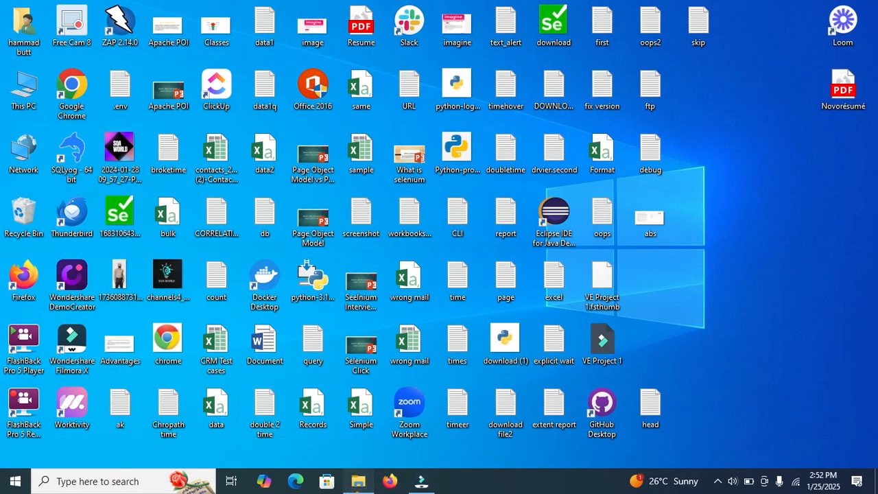
{"action": "left_click", "coordinate": [358, 481]}
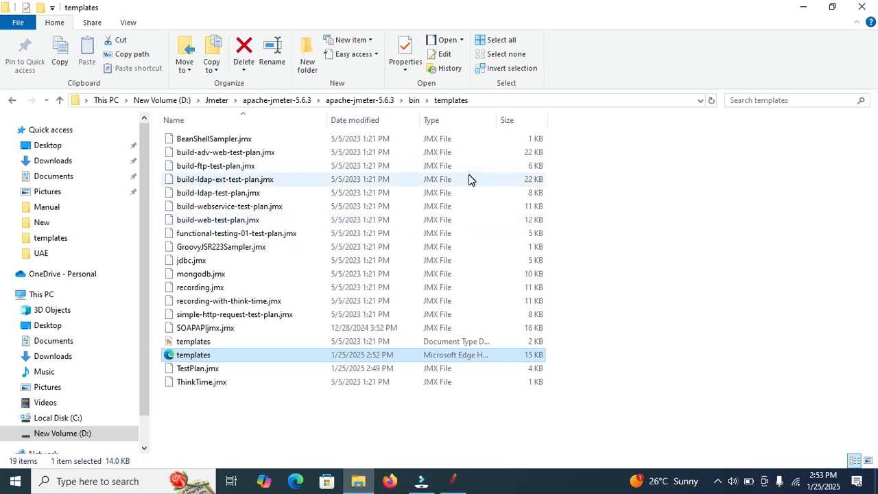
{"action": "left_click", "coordinate": [452, 481]}
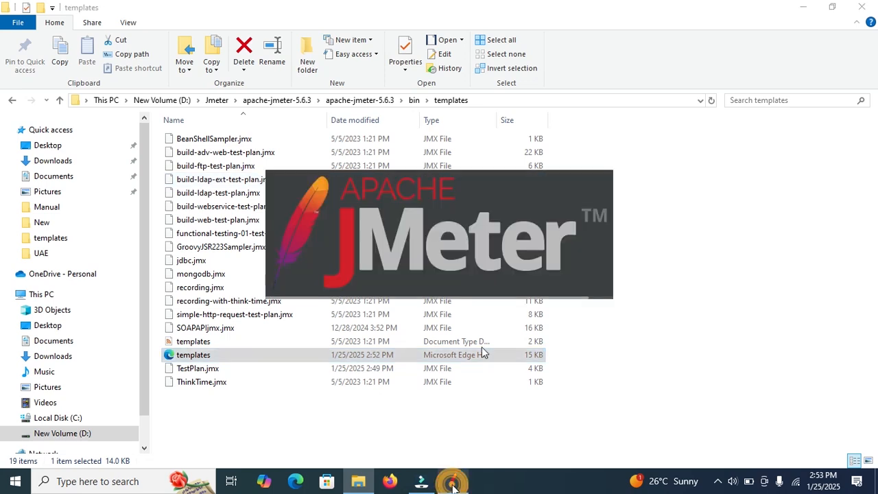
{"action": "mouse_move", "coordinate": [461, 487]}
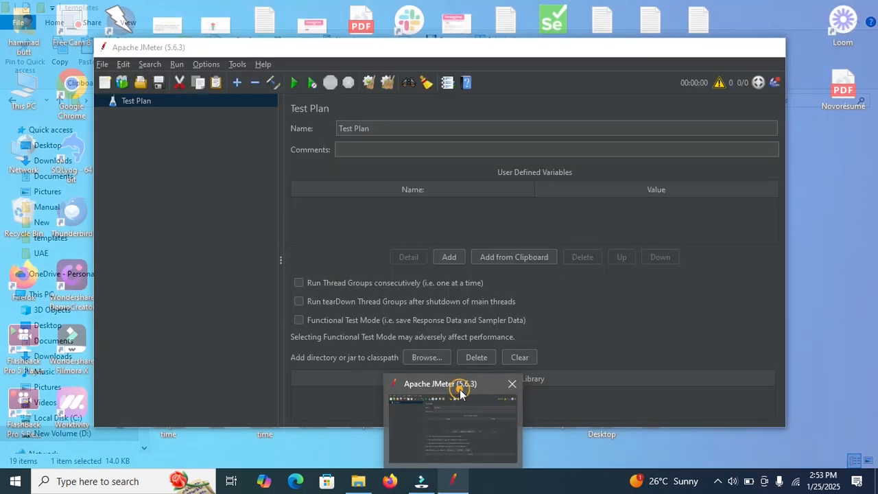
{"action": "left_click", "coordinate": [460, 394]}
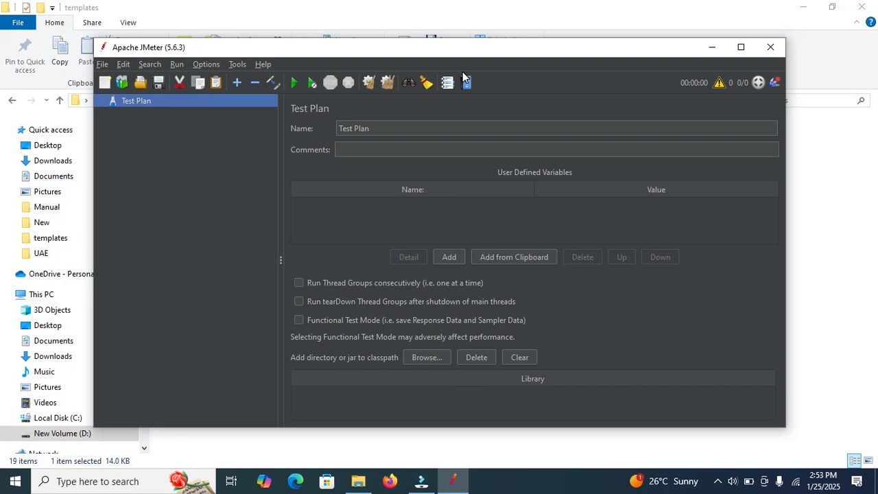
{"action": "double_click", "coordinate": [498, 54]}
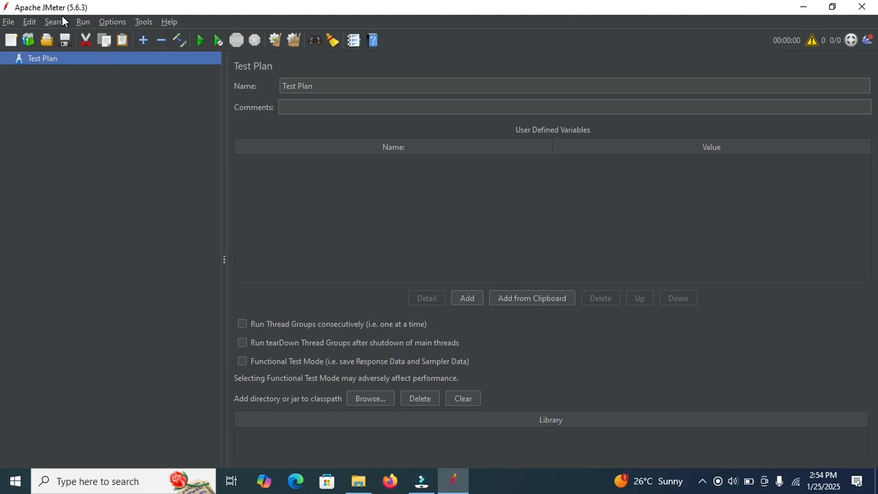
Merge the "TestPlan templates" template into the empty test plan
{"action": "left_click", "coordinate": [29, 39]}
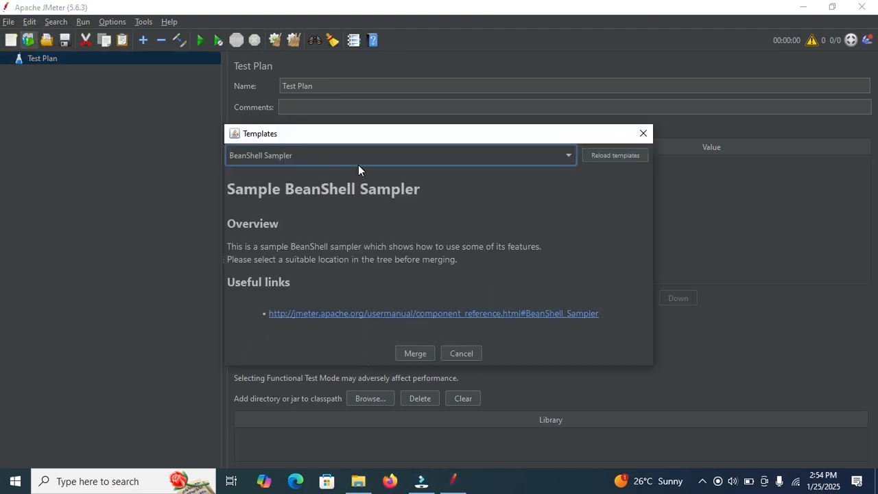
{"action": "left_click", "coordinate": [384, 154]}
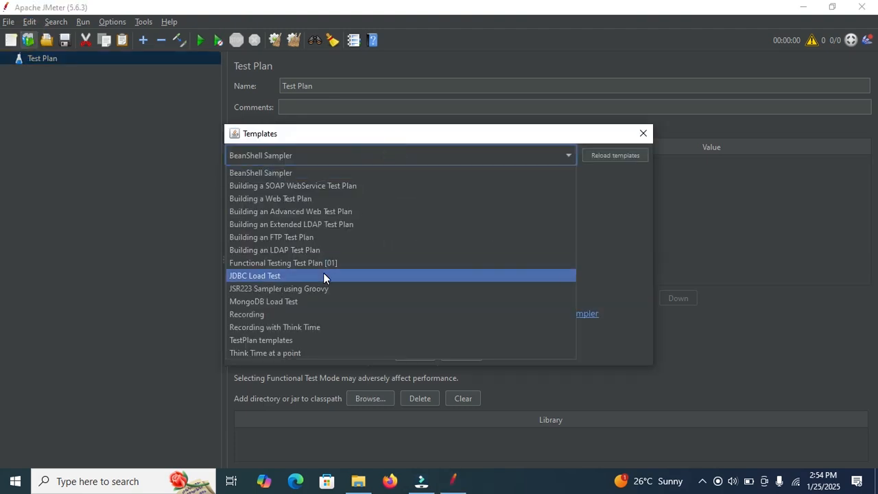
{"action": "left_click", "coordinate": [268, 340]}
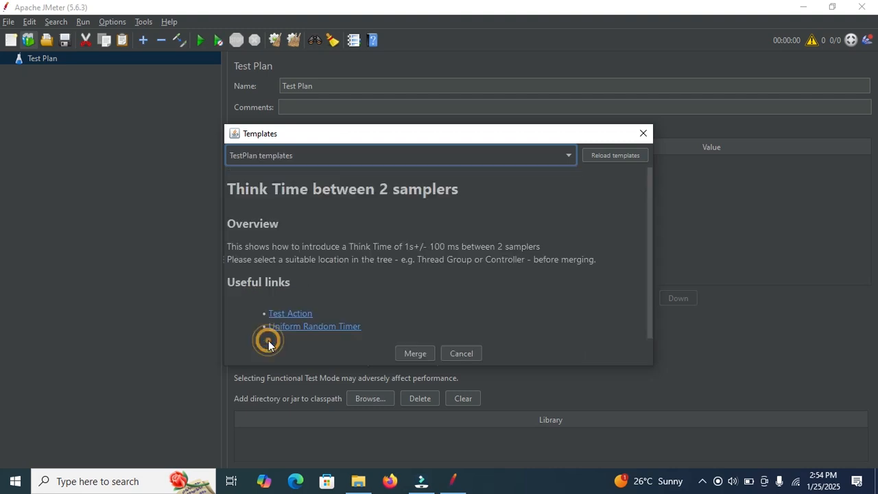
{"action": "left_click", "coordinate": [414, 353]}
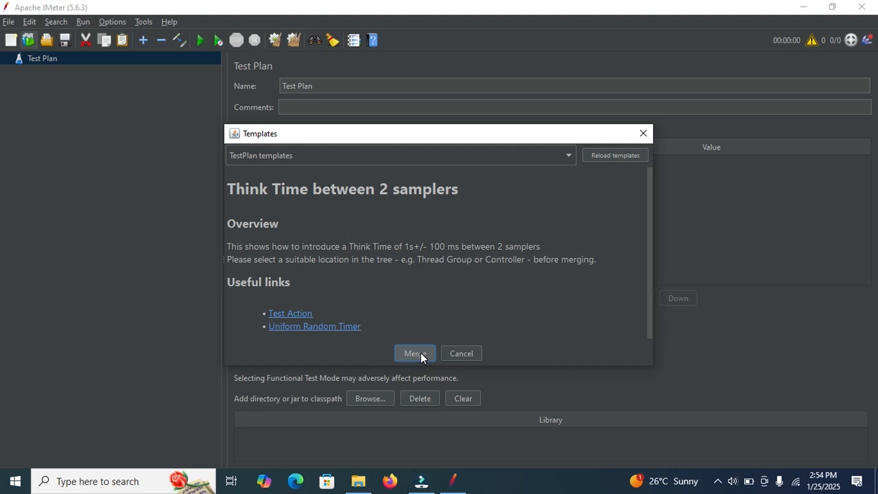
Expand the merged Thread Group and inspect its View Results Tree and BeanShell Sampler elements
{"action": "left_click", "coordinate": [19, 72]}
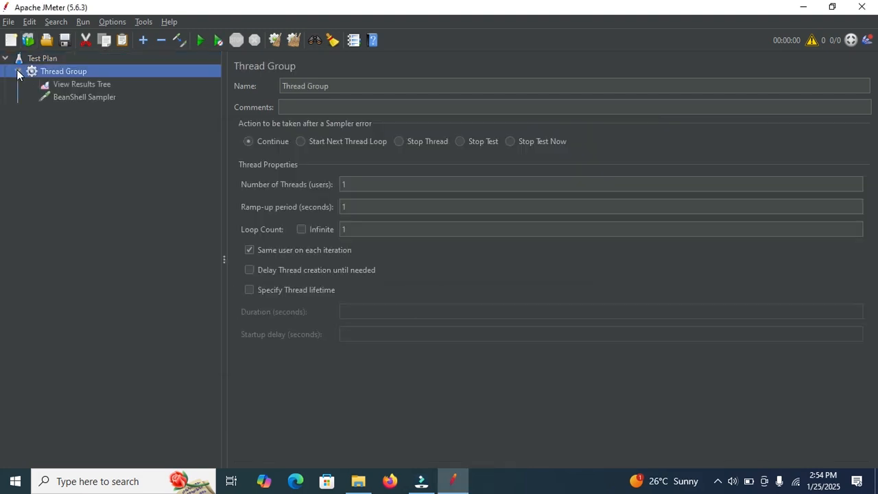
{"action": "left_click", "coordinate": [74, 85]}
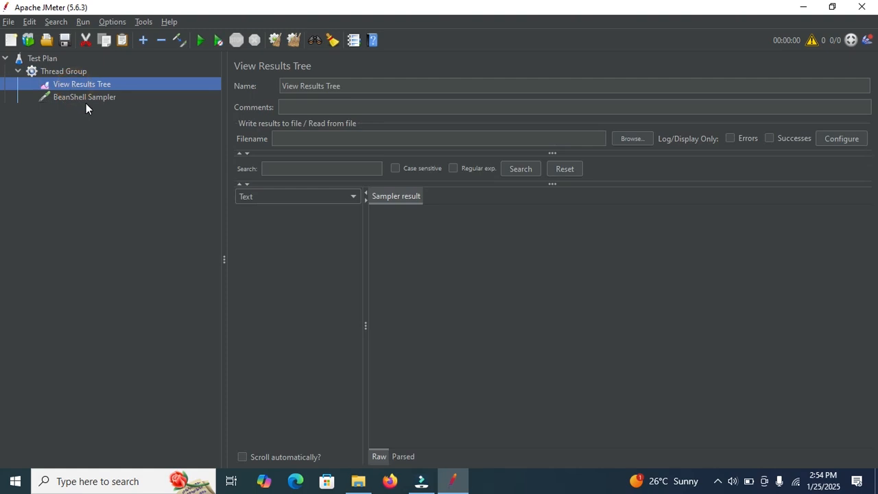
{"action": "left_click", "coordinate": [101, 94]}
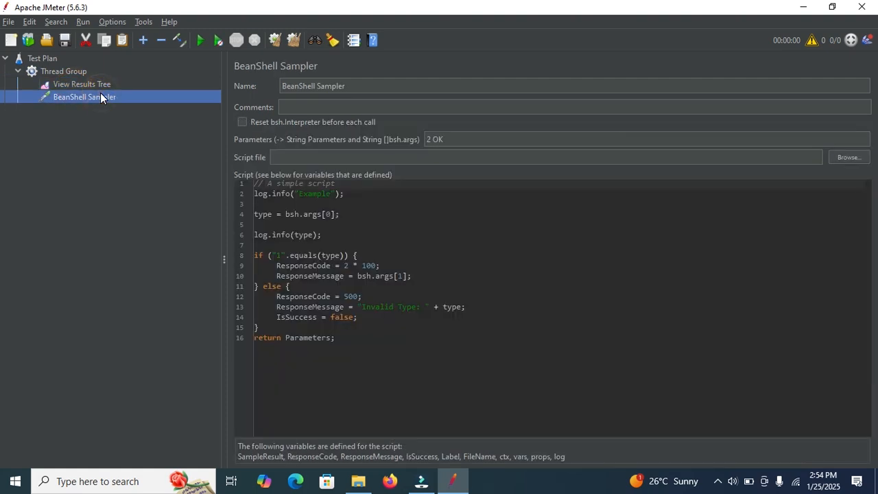